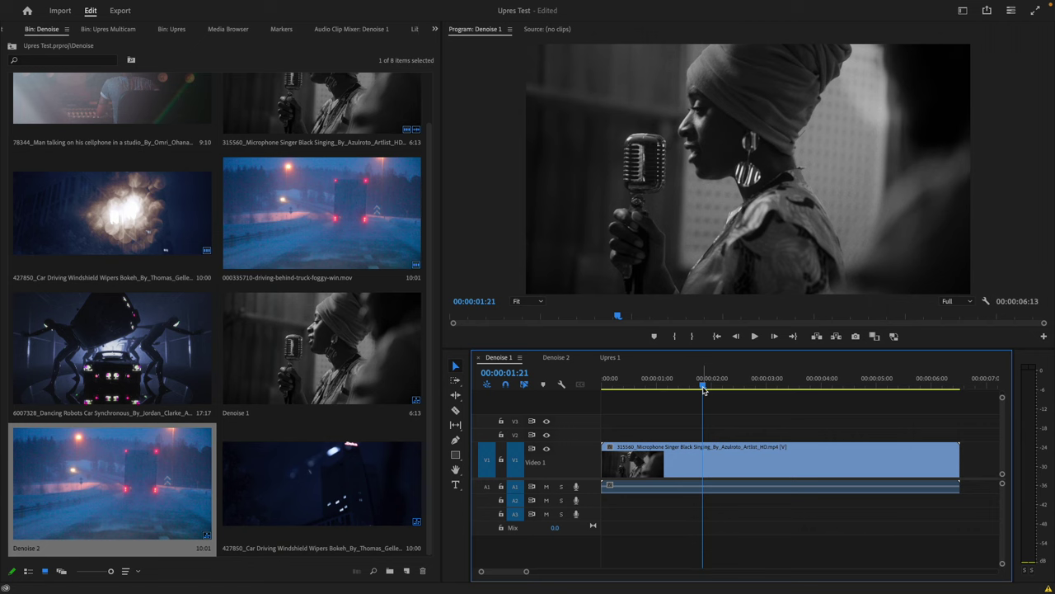
# Scrub back through the singer clip, then bring up the Effects panel with Shift+7.
pyautogui.moveTo(702, 389); pyautogui.dragTo(599, 404)
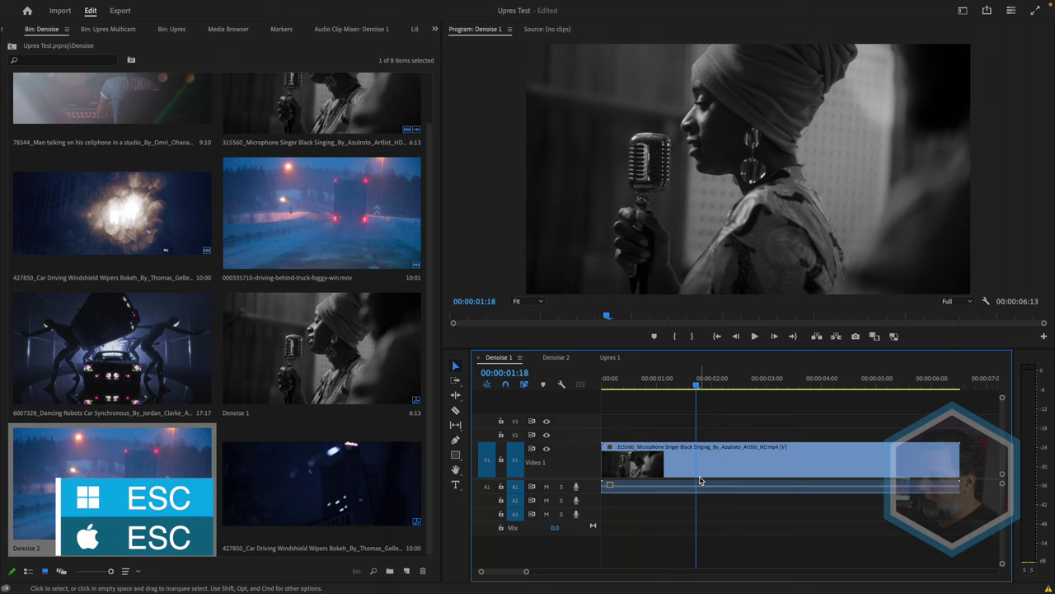
pyautogui.hotkey('shift', '7')
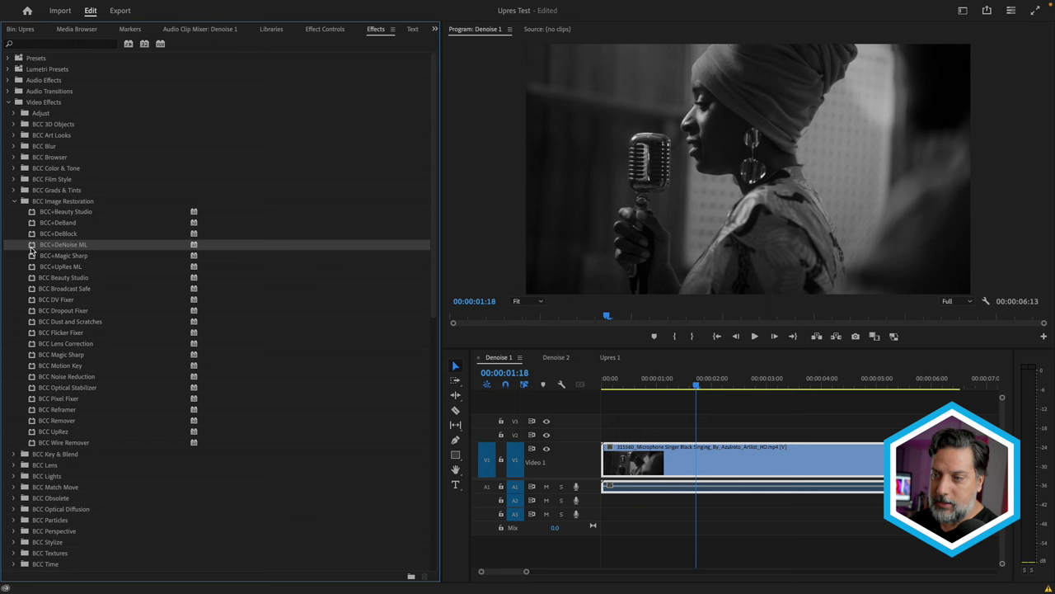
# Drag BCC+DeNoise ML from the Effects panel onto the singer clip on V1.
pyautogui.moveTo(32, 250); pyautogui.dragTo(621, 486)
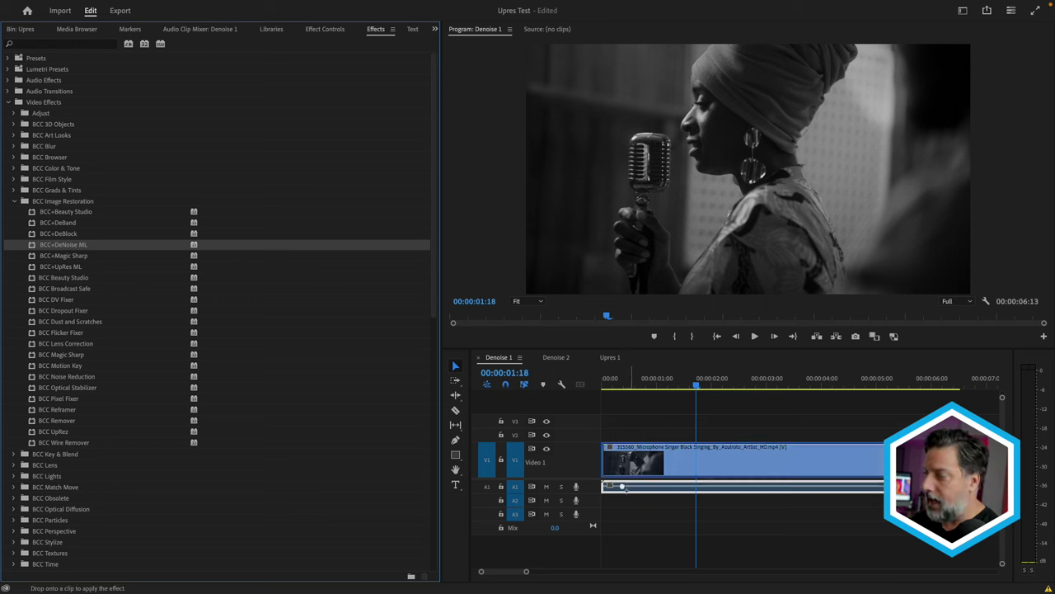
pyautogui.moveTo(653, 451); pyautogui.dragTo(652, 452)
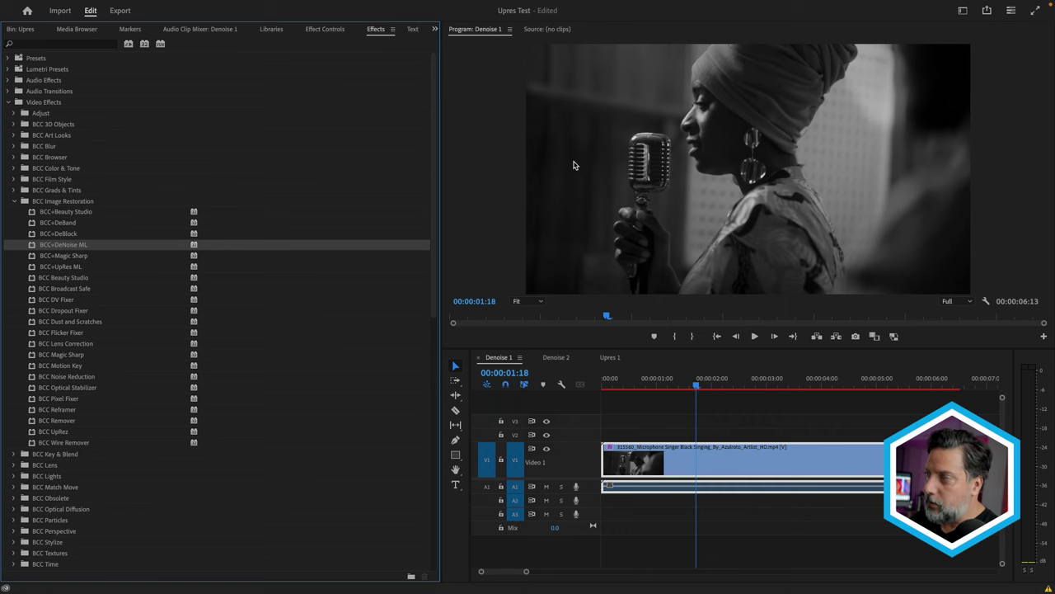
# Zoom the Program monitor to 200% and compare the clip with BCC+DeNoise ML off and on.
pyautogui.click(539, 302)
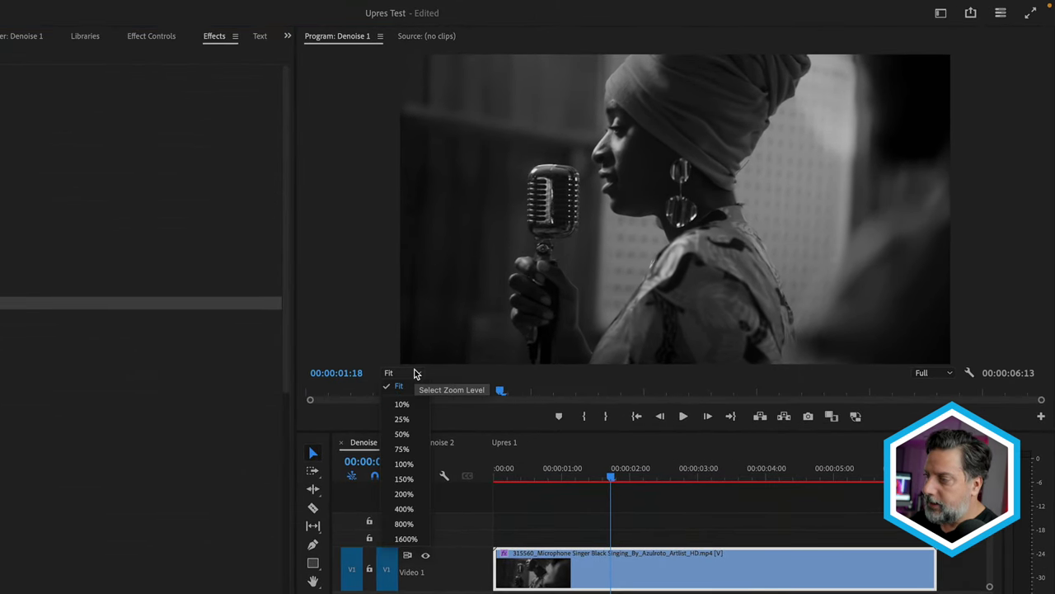
pyautogui.click(413, 492)
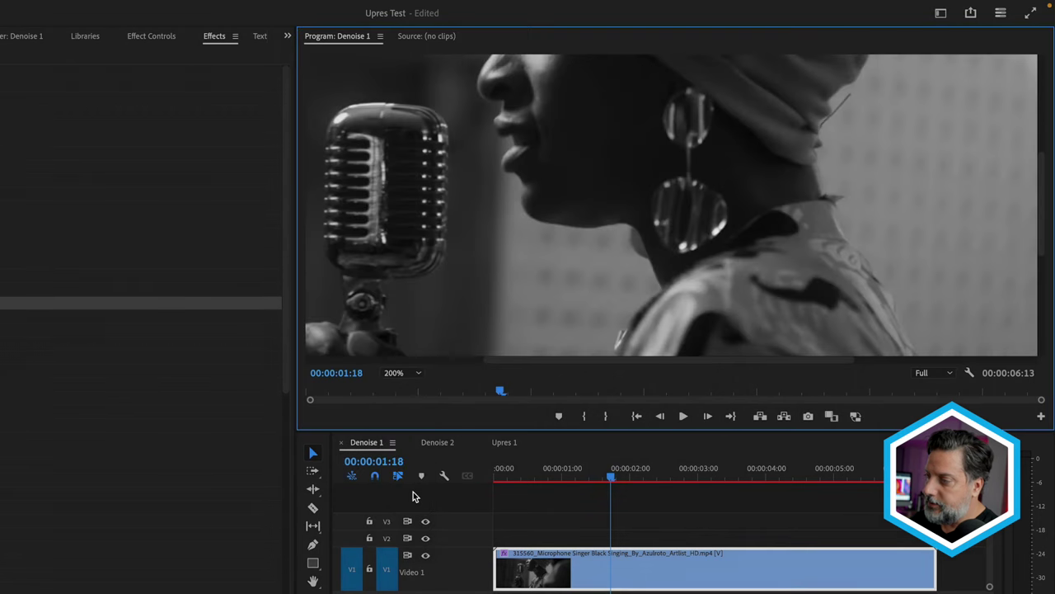
pyautogui.moveTo(499, 359); pyautogui.dragTo(303, 384)
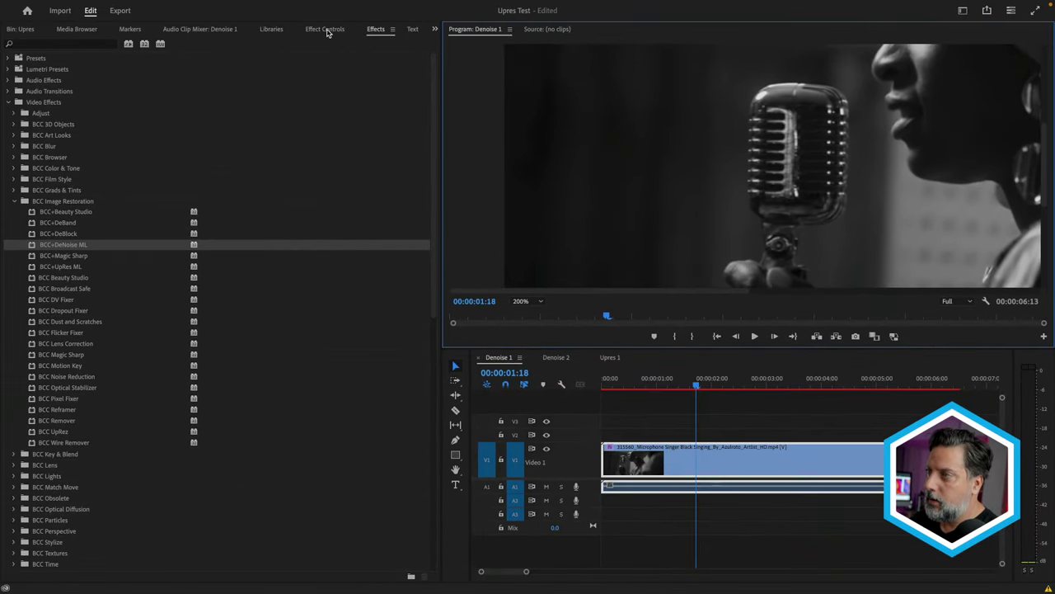
pyautogui.click(326, 30)
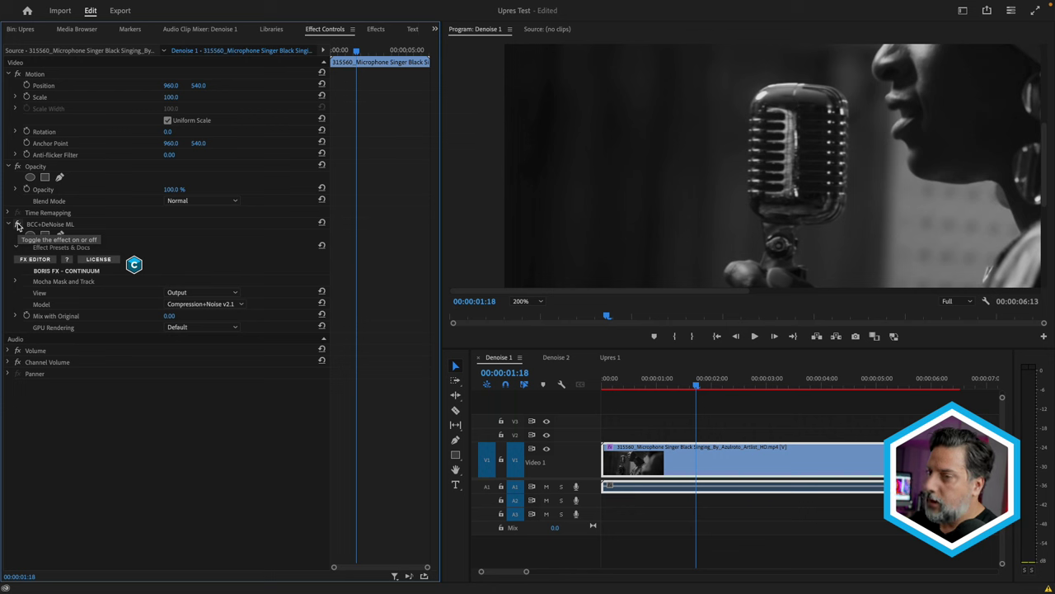
pyautogui.click(18, 225)
pyautogui.click(18, 224)
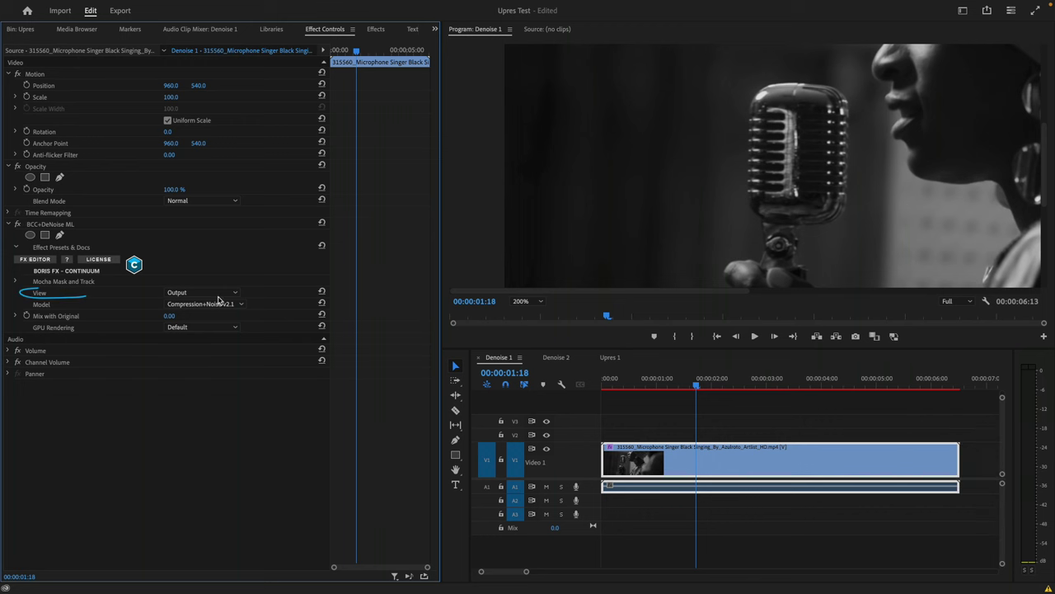
# Preview the extracted noise with View set to Noise, then return View to Output.
pyautogui.click(208, 293)
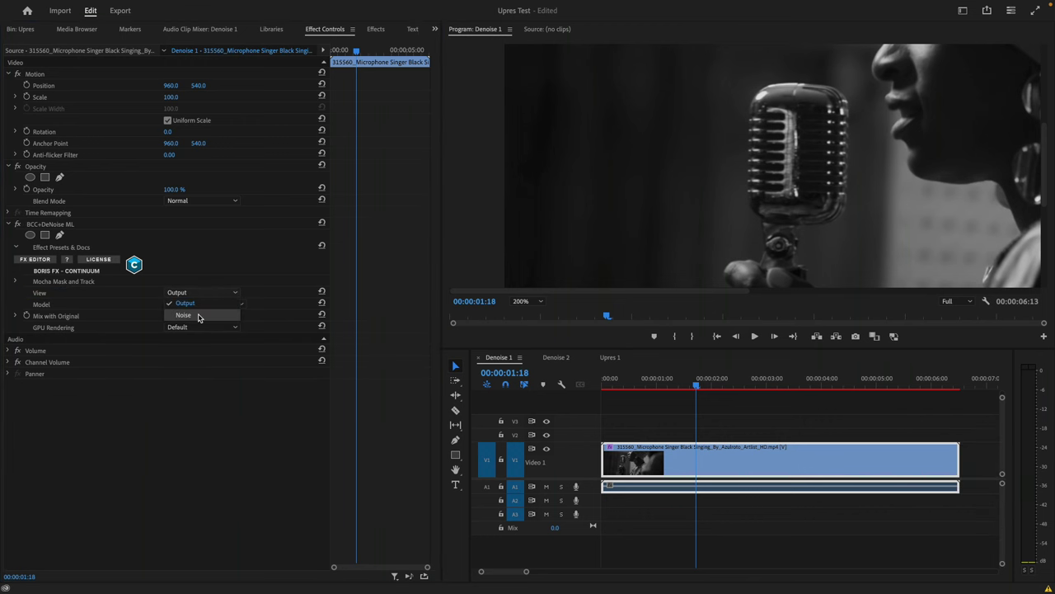
pyautogui.click(198, 316)
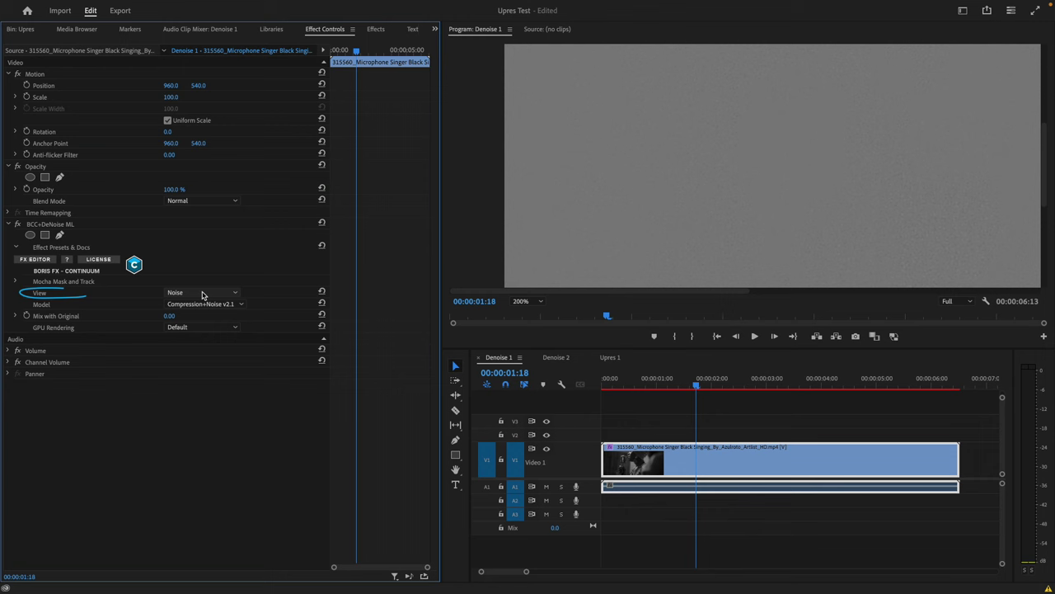
pyautogui.click(202, 293)
pyautogui.click(196, 305)
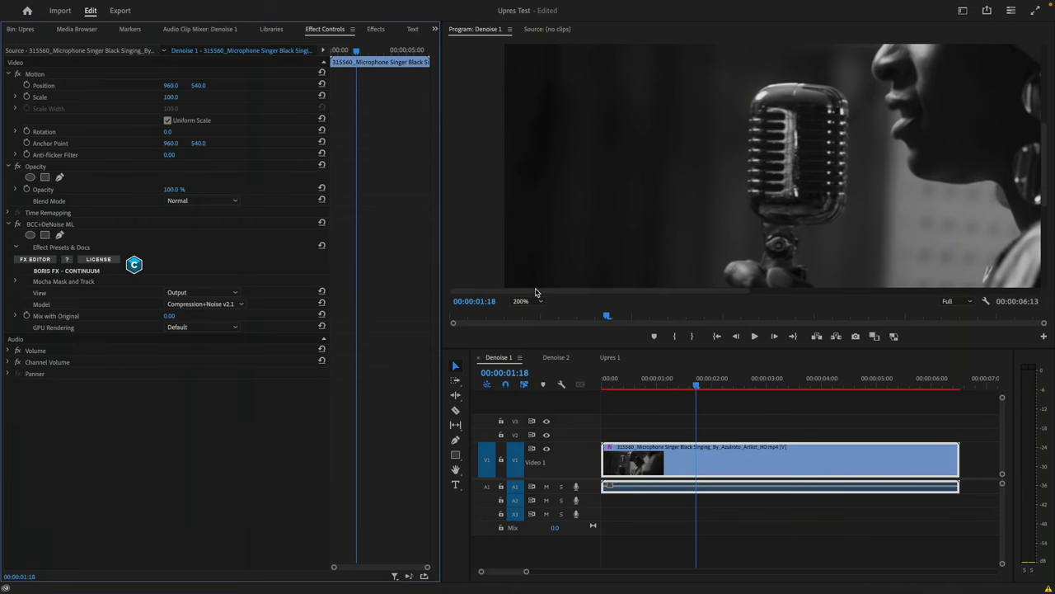
# Set the Program monitor zoom to Fit and move the playhead to 00:00:04:23.
pyautogui.click(527, 302)
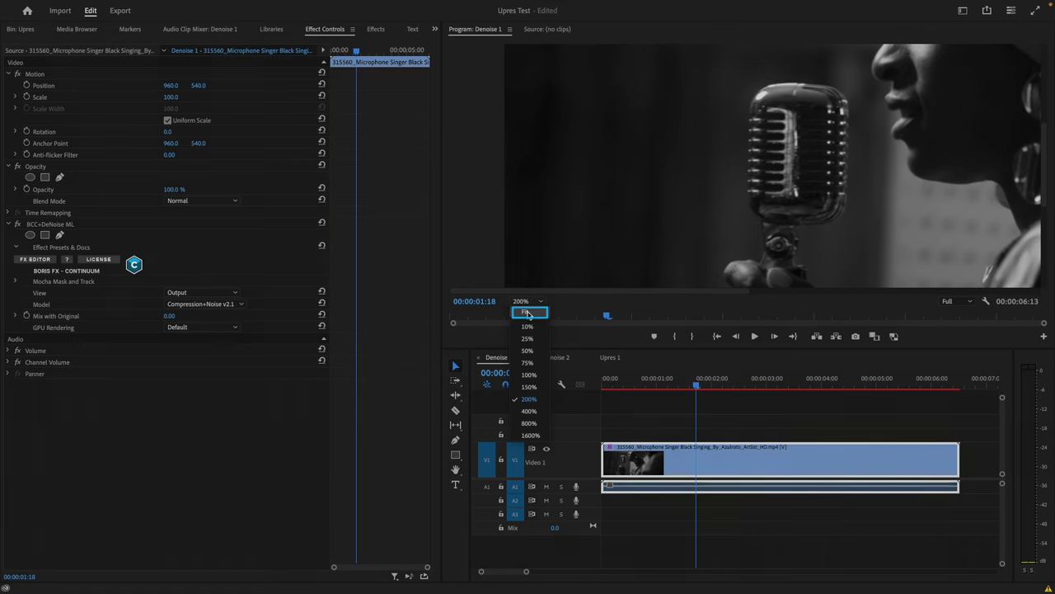
pyautogui.click(527, 312)
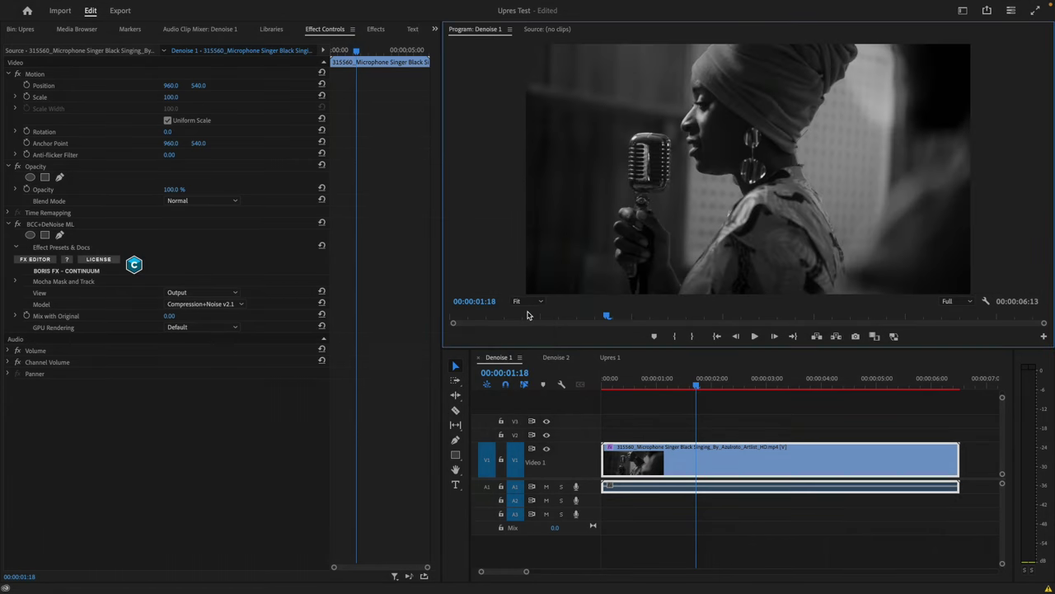
pyautogui.click(873, 381)
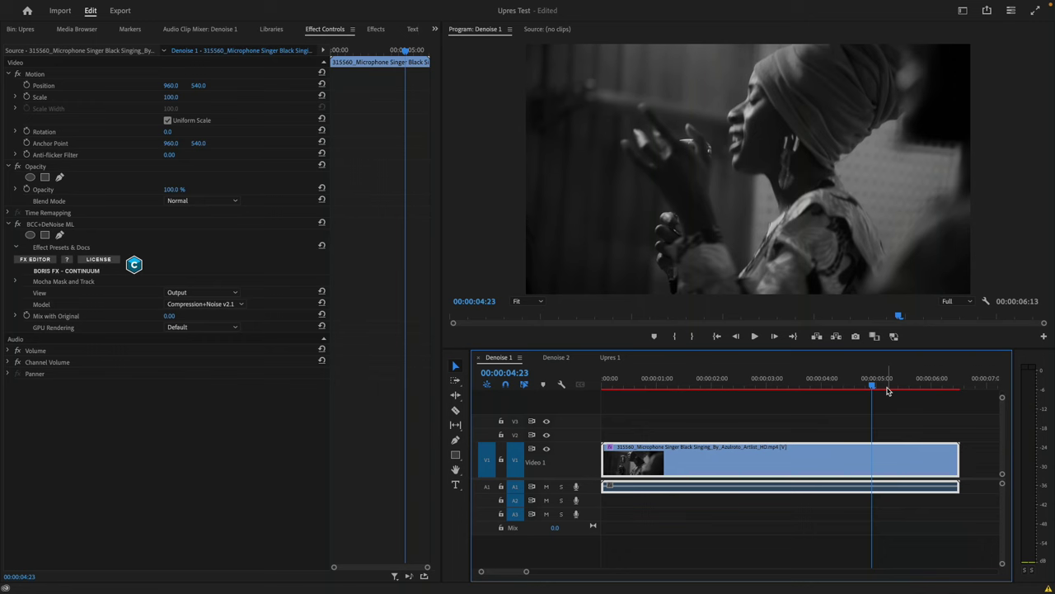
# Render and replace the singer clip as QuickTime next to the original media, with video effects included.
pyautogui.rightClick(811, 459)
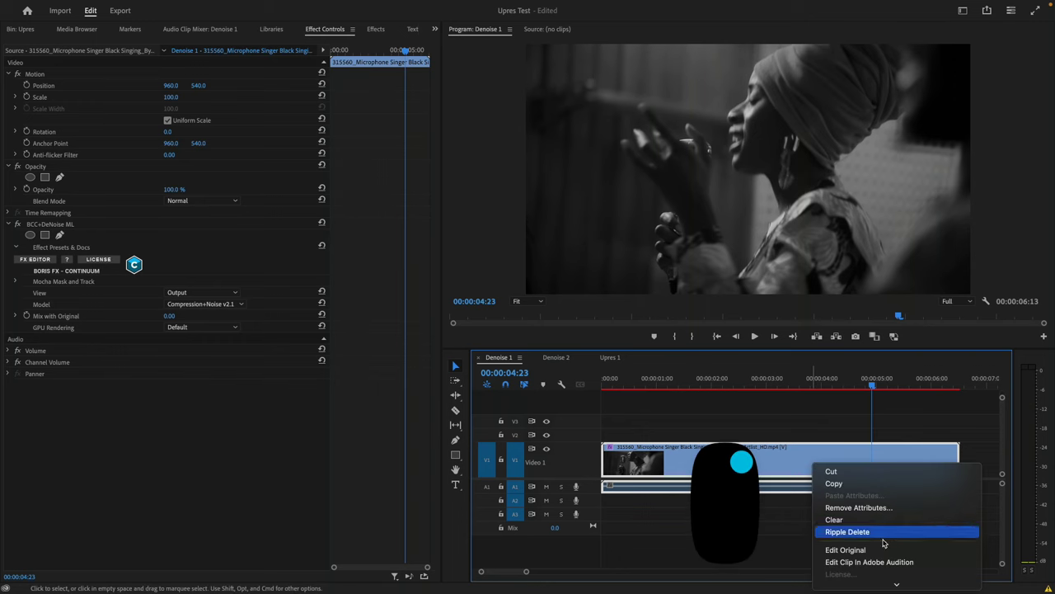
pyautogui.click(860, 514)
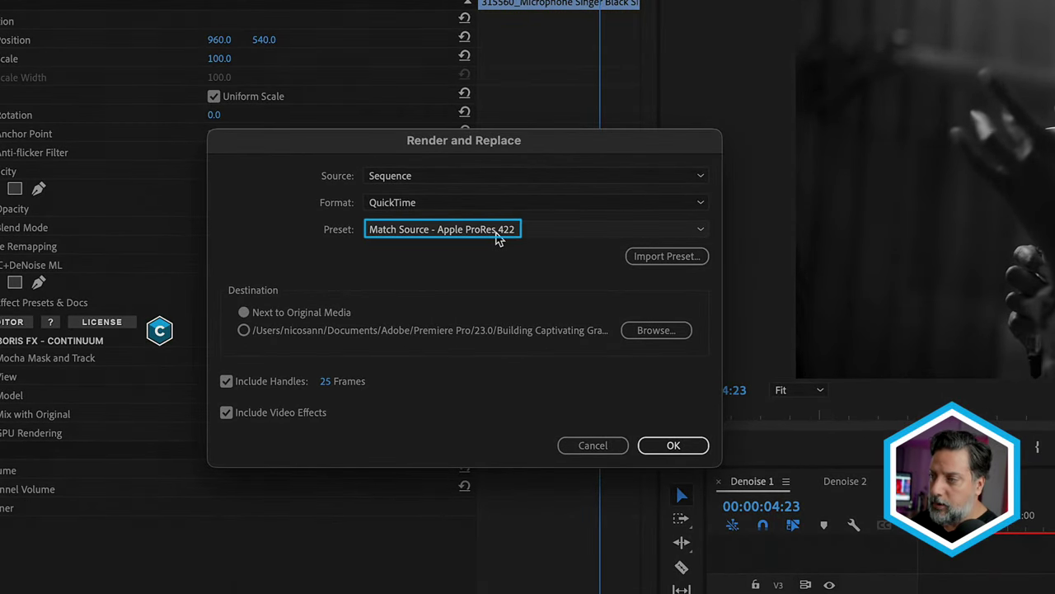
pyautogui.click(474, 208)
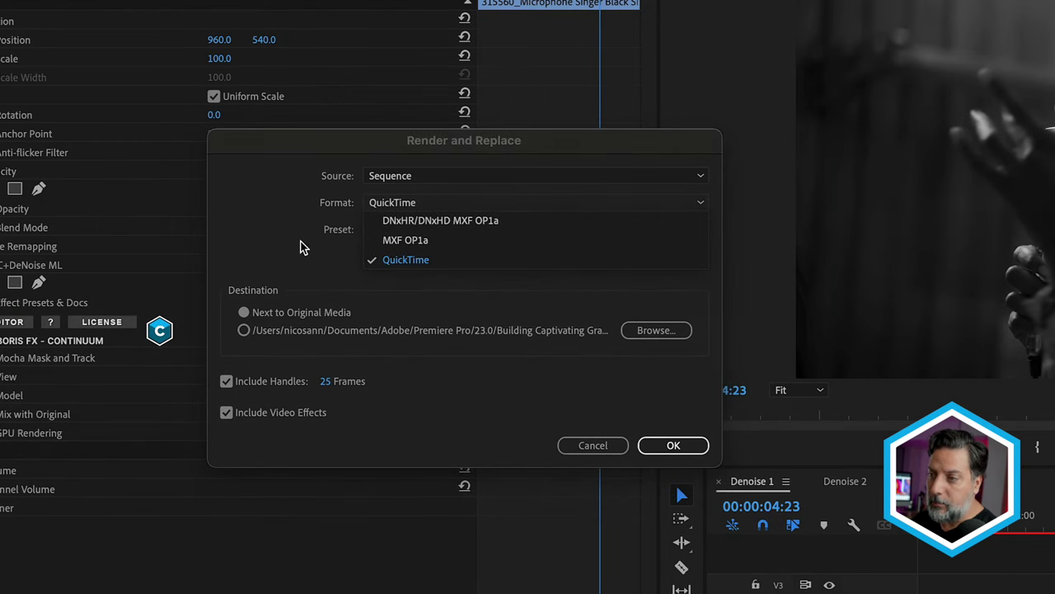
pyautogui.click(274, 262)
pyautogui.click(319, 319)
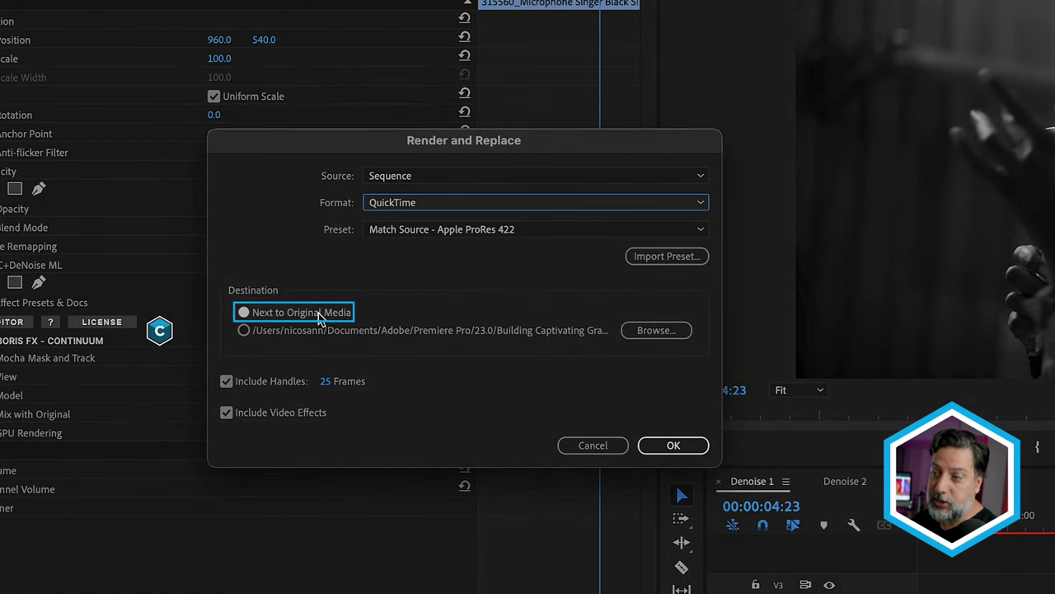
pyautogui.click(265, 422)
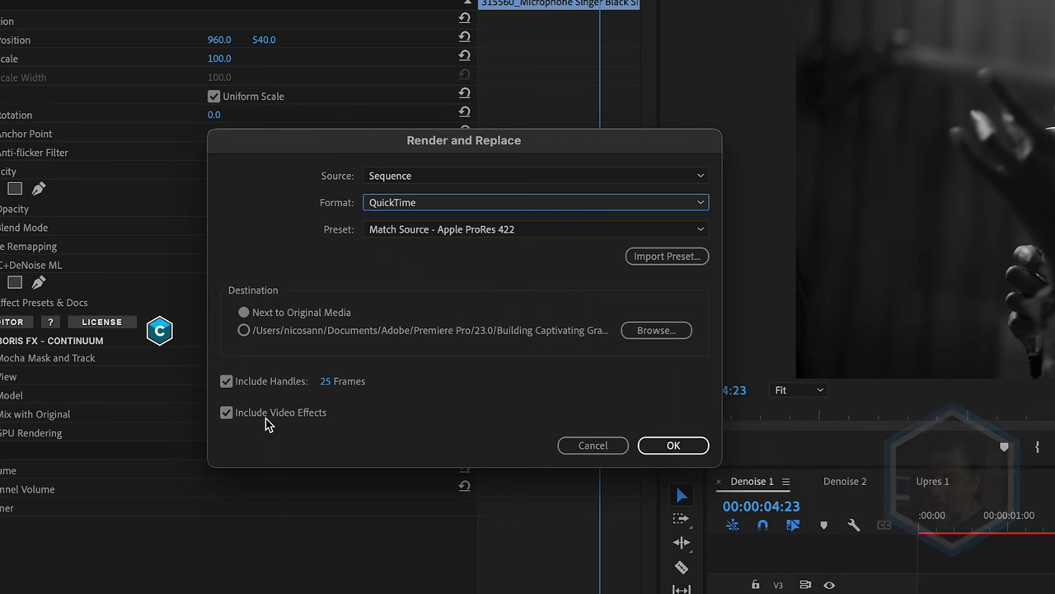
pyautogui.click(673, 445)
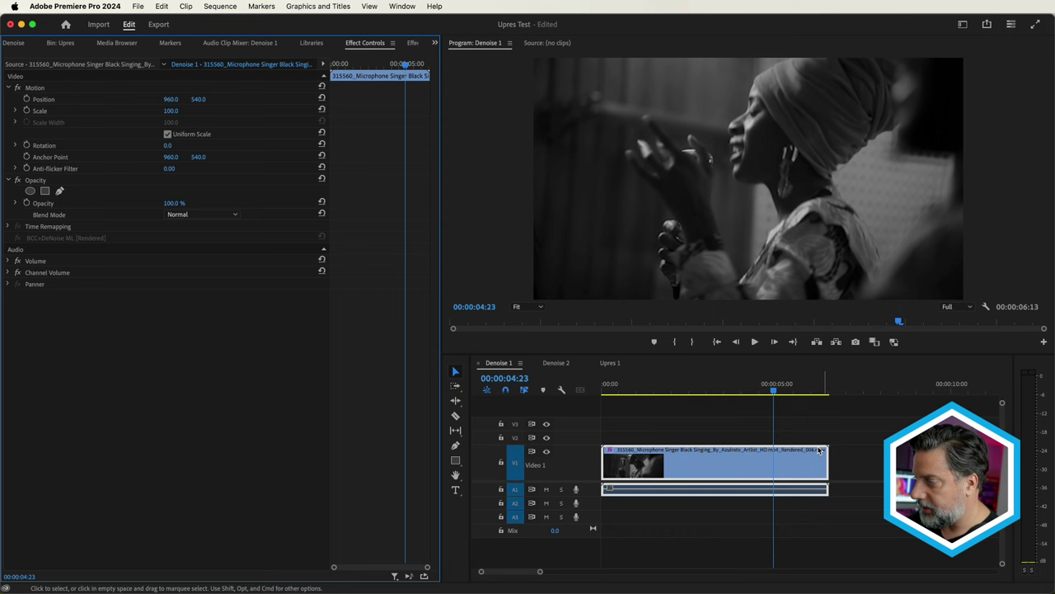
# Restore the Denoise 1 clip's unrendered version, then undo to keep the rendered file.
pyautogui.click(818, 450)
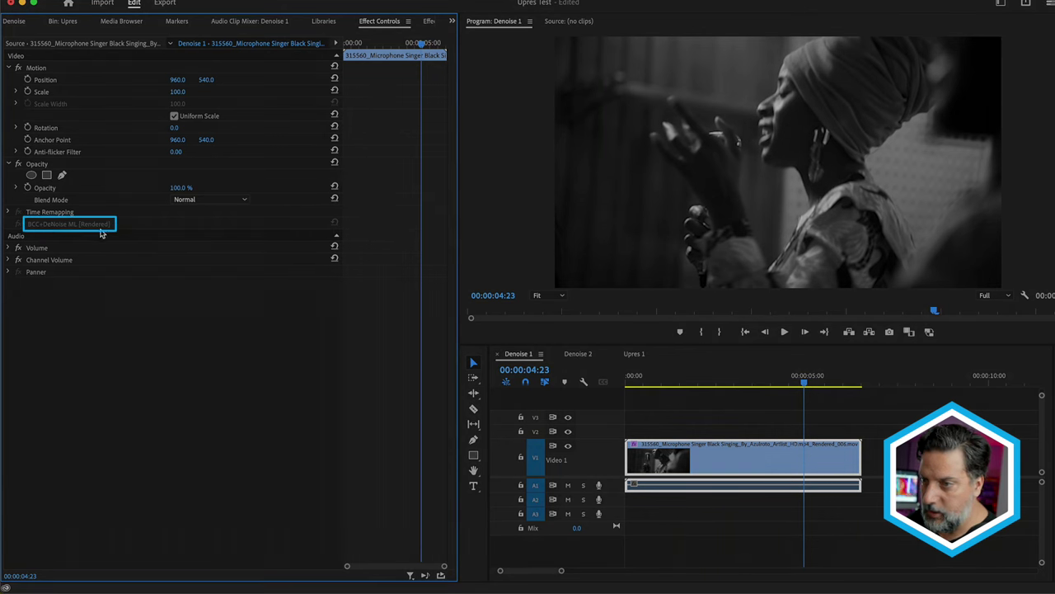
pyautogui.click(730, 451)
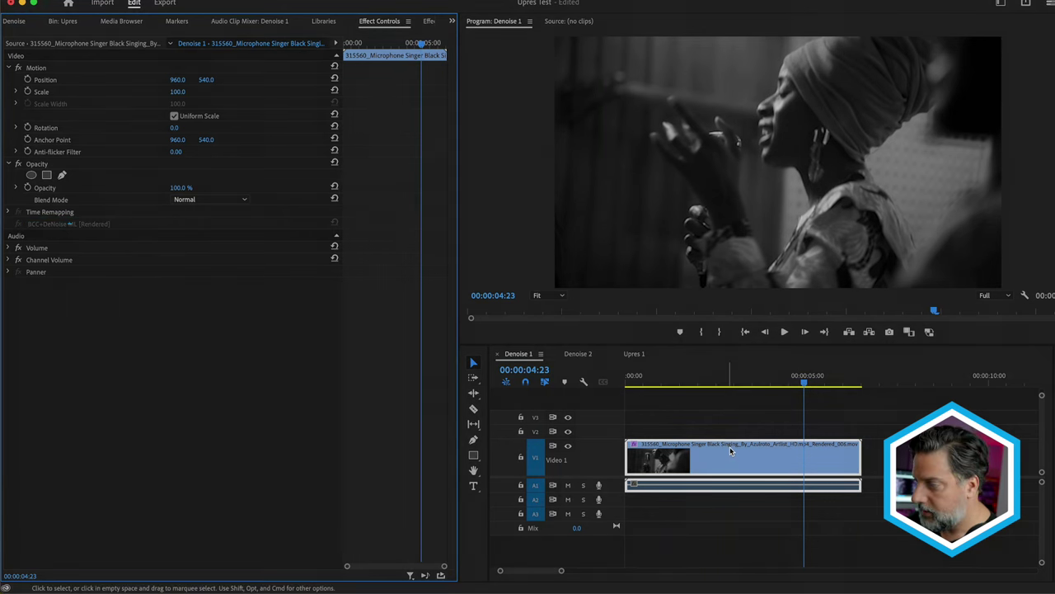
pyautogui.rightClick(796, 455)
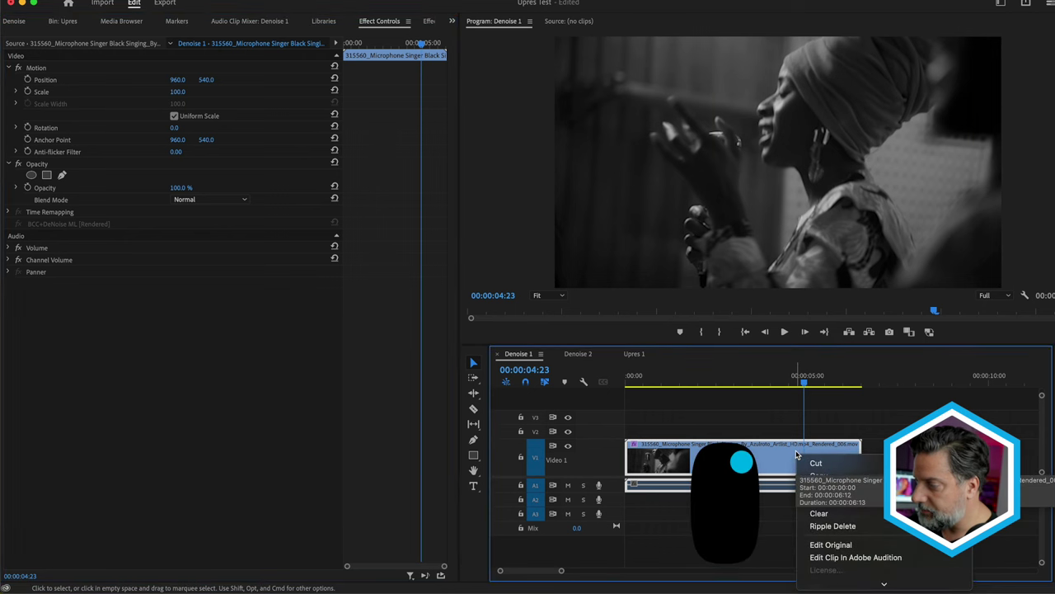
pyautogui.scroll(-3, 829, 579)
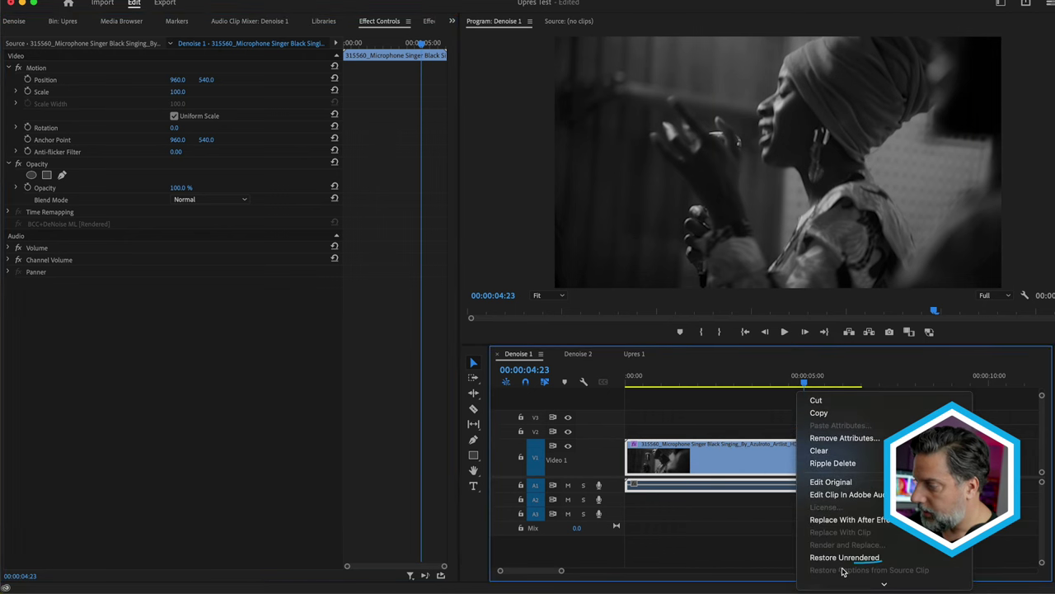
pyautogui.click(844, 558)
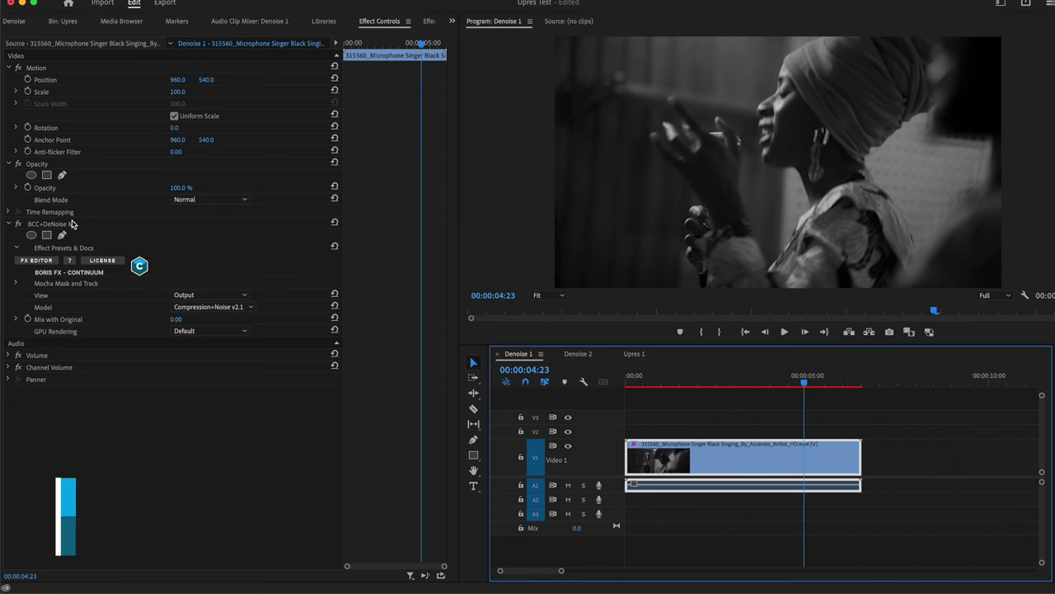
pyautogui.press('super+z')
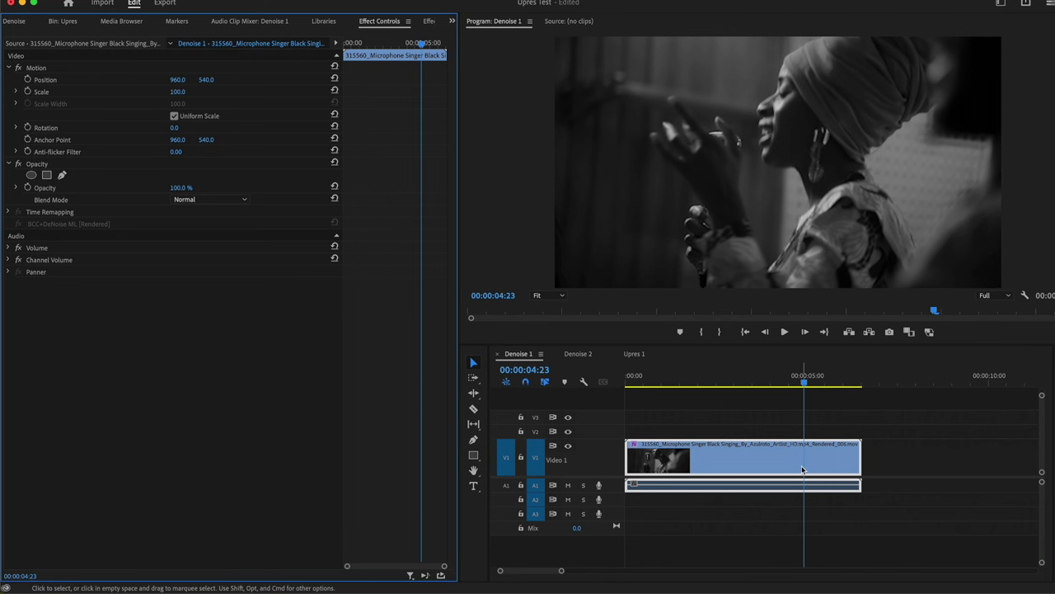
# Switch to the Denoise 2 sequence and send the playhead back to its start.
pyautogui.click(570, 354)
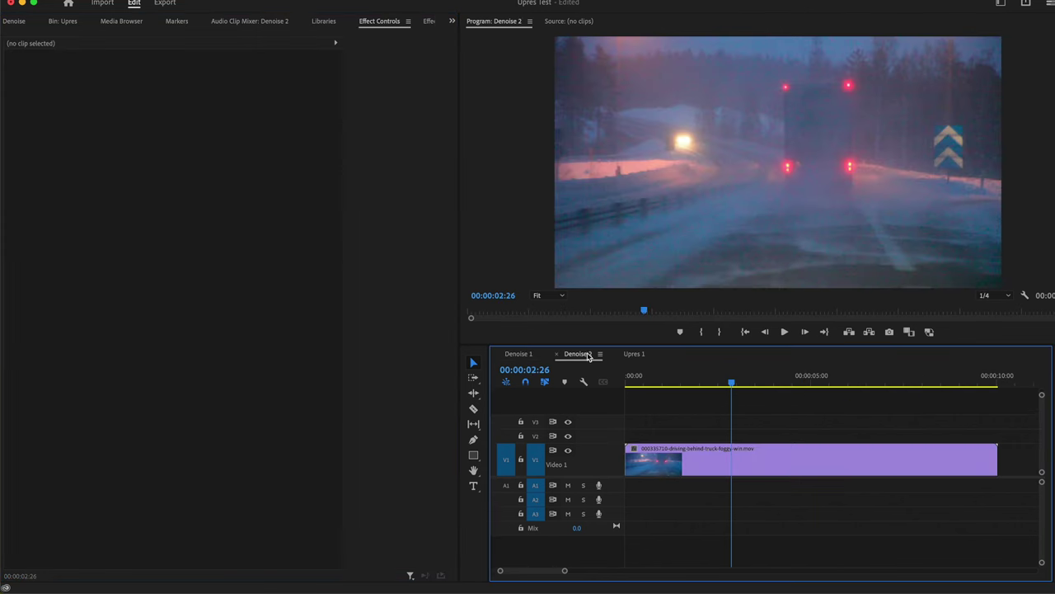
pyautogui.click(694, 375)
pyautogui.press('Home')
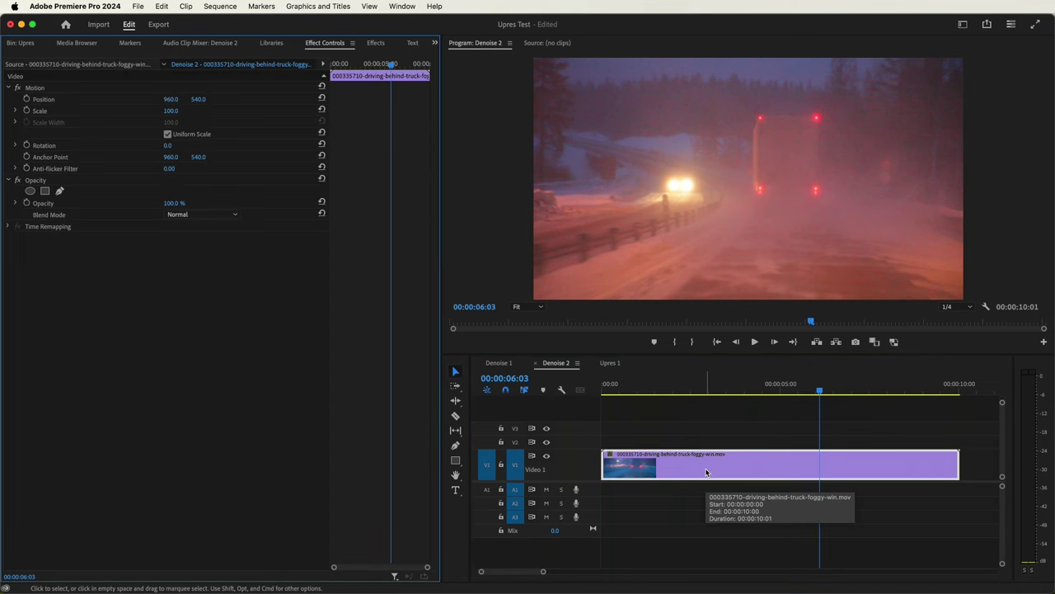
# Drag BCC+DeNoise ML from Video Effects > BCC Image Restoration onto the truck clip.
pyautogui.hotkey('shift', '5')
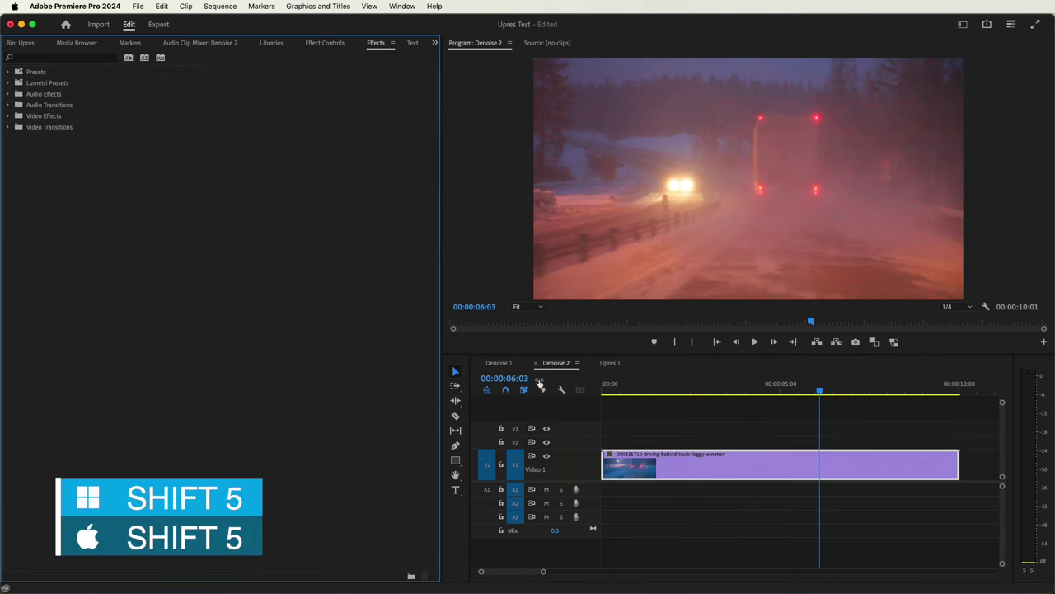
pyautogui.click(6, 116)
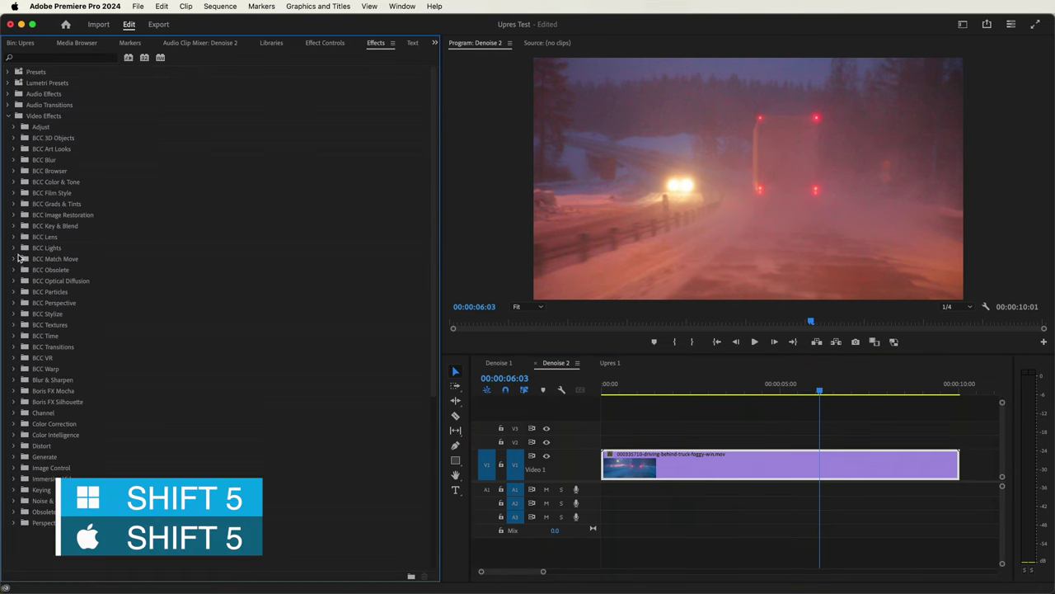
pyautogui.click(13, 215)
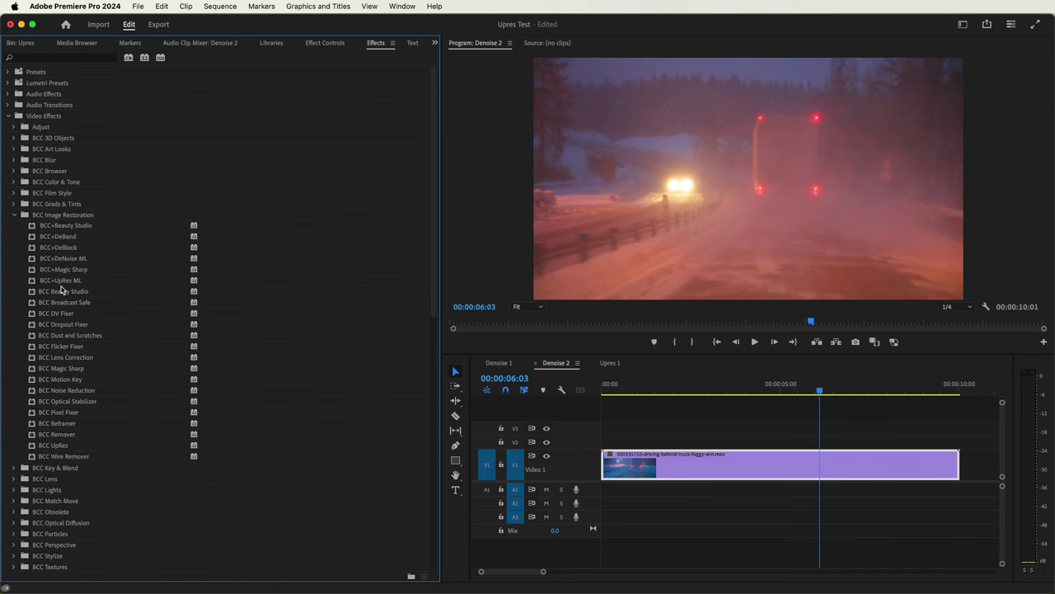
pyautogui.moveTo(55, 258); pyautogui.dragTo(613, 450)
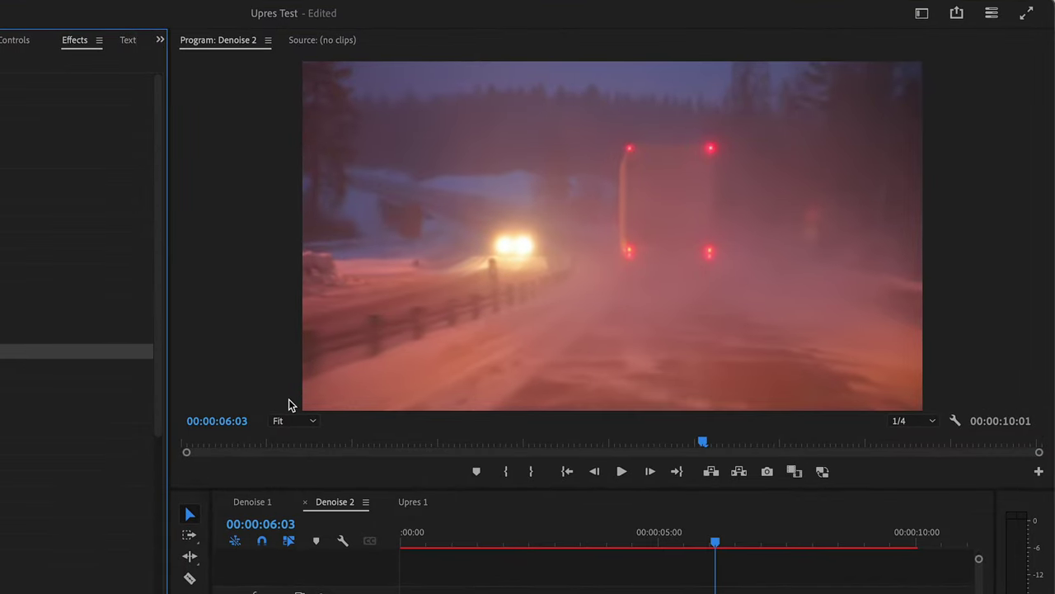
# Zoom the preview to 150%, toggle BCC+DeNoise ML off and on to compare, then return to Fit.
pyautogui.click(294, 421)
pyautogui.click(296, 544)
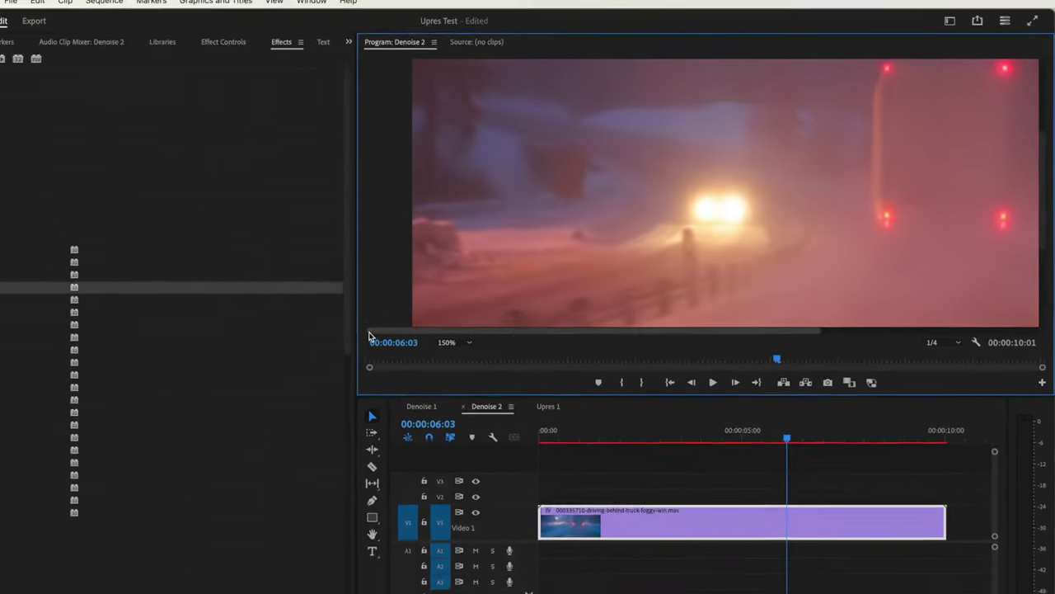
pyautogui.click(328, 47)
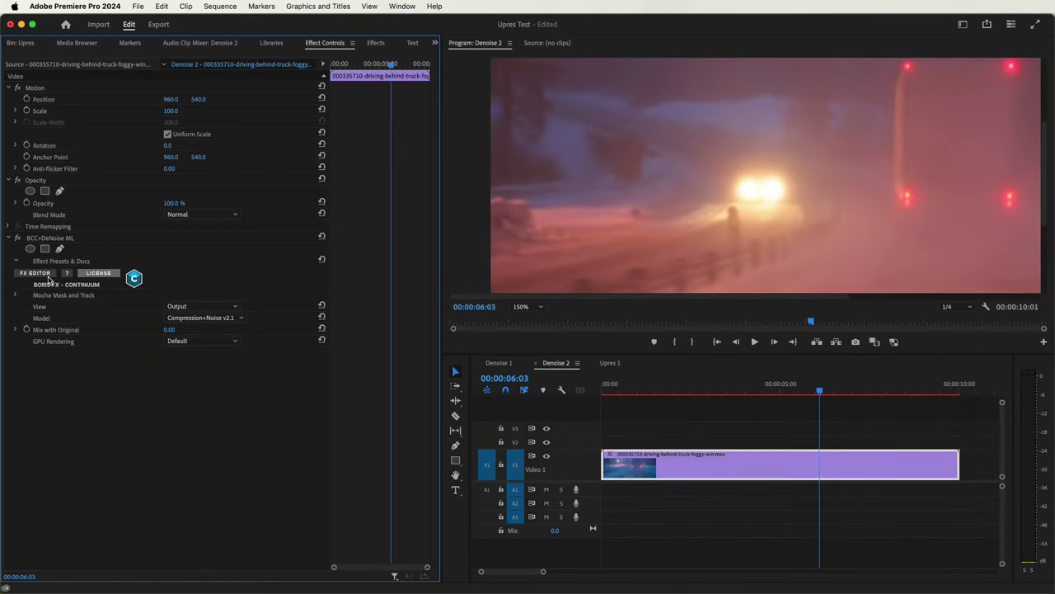
pyautogui.click(18, 237)
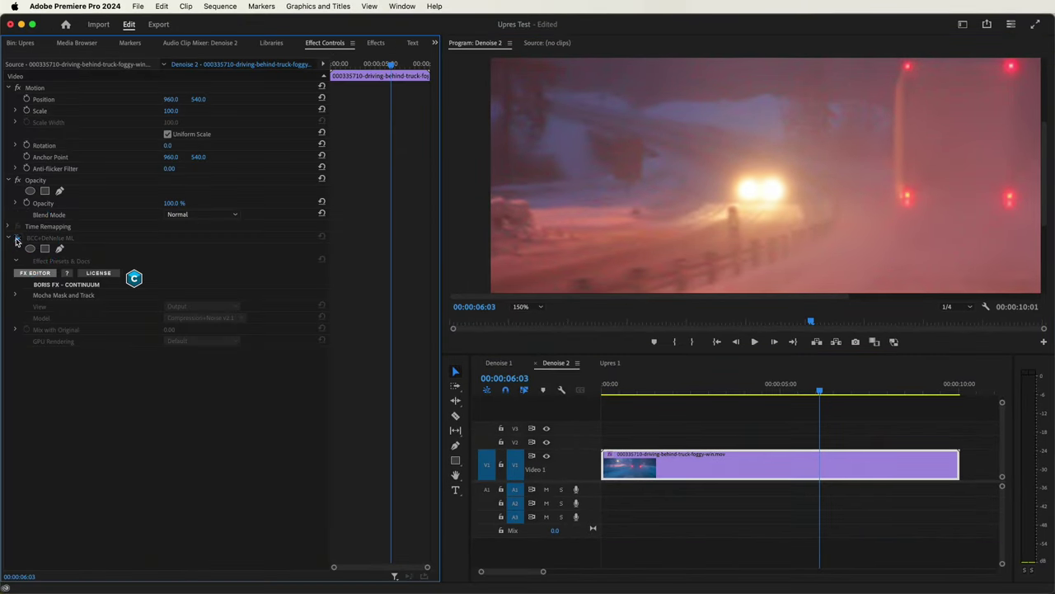
pyautogui.click(16, 238)
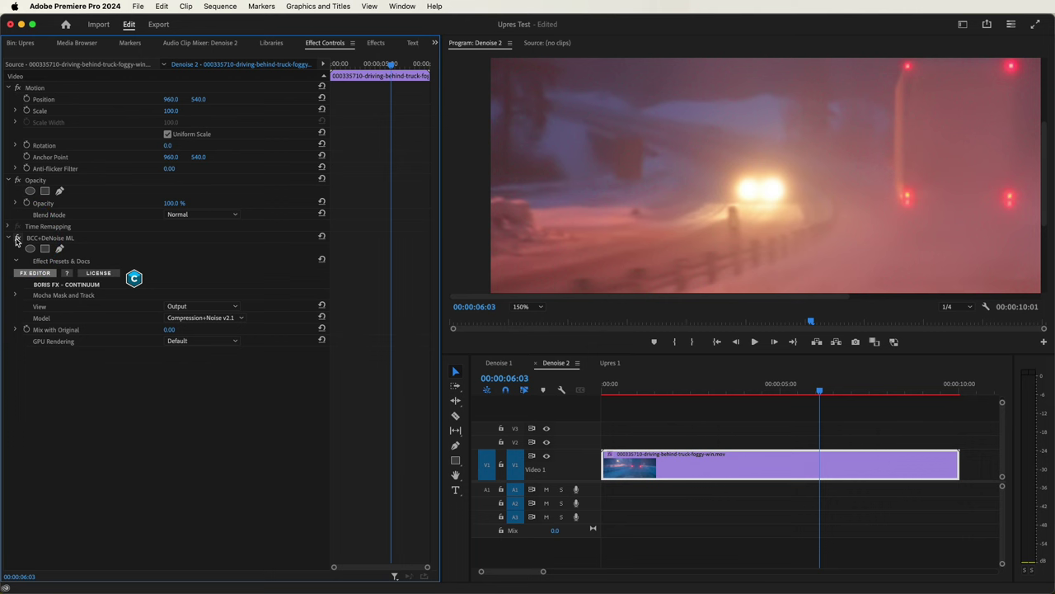
pyautogui.click(527, 306)
pyautogui.click(531, 320)
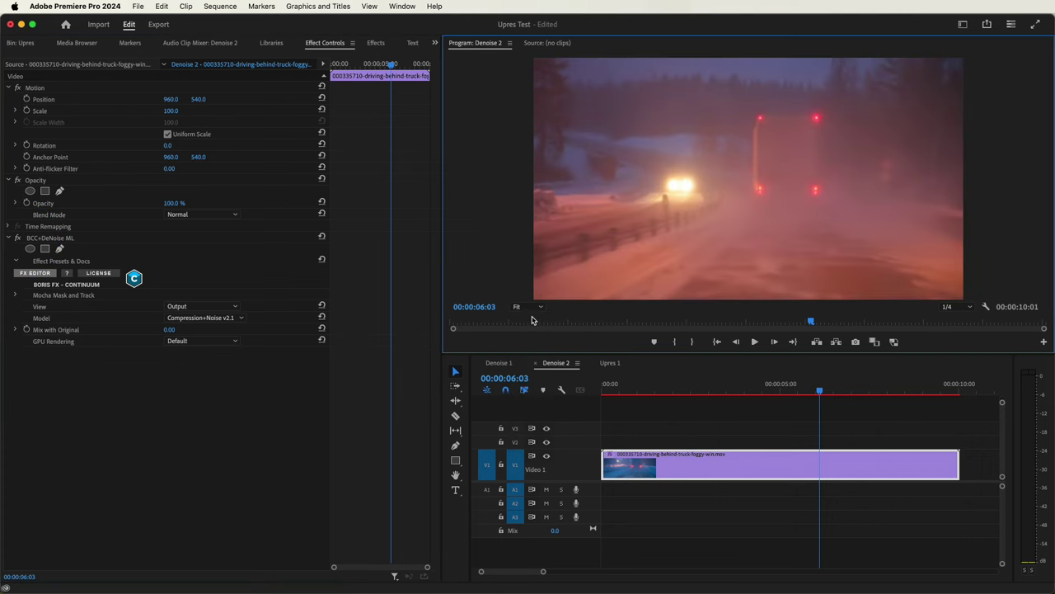
# Open Render and Replace from the truck clip's context menu.
pyautogui.rightClick(725, 466)
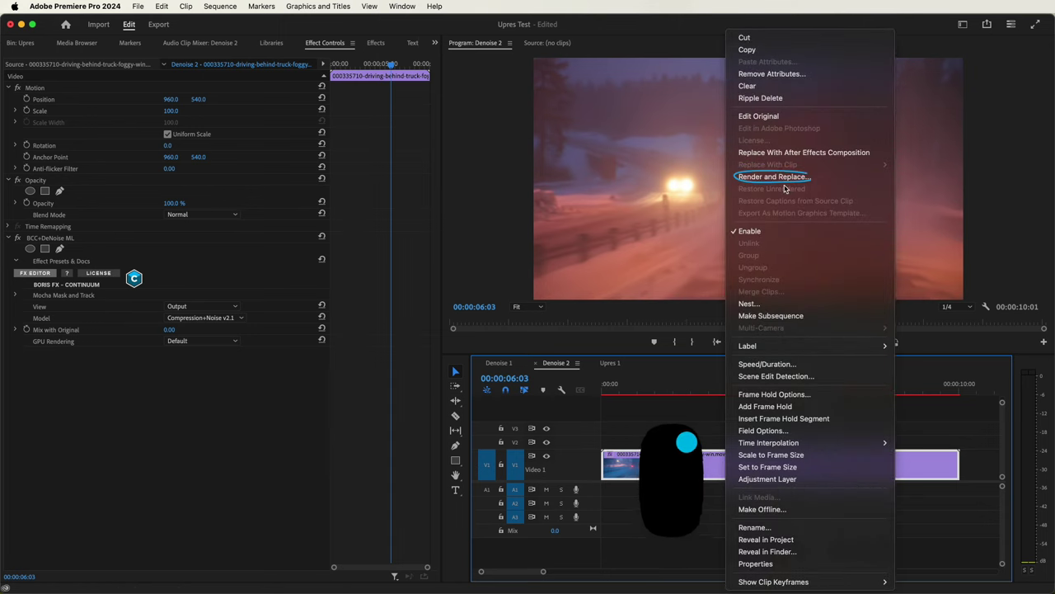
pyautogui.click(774, 176)
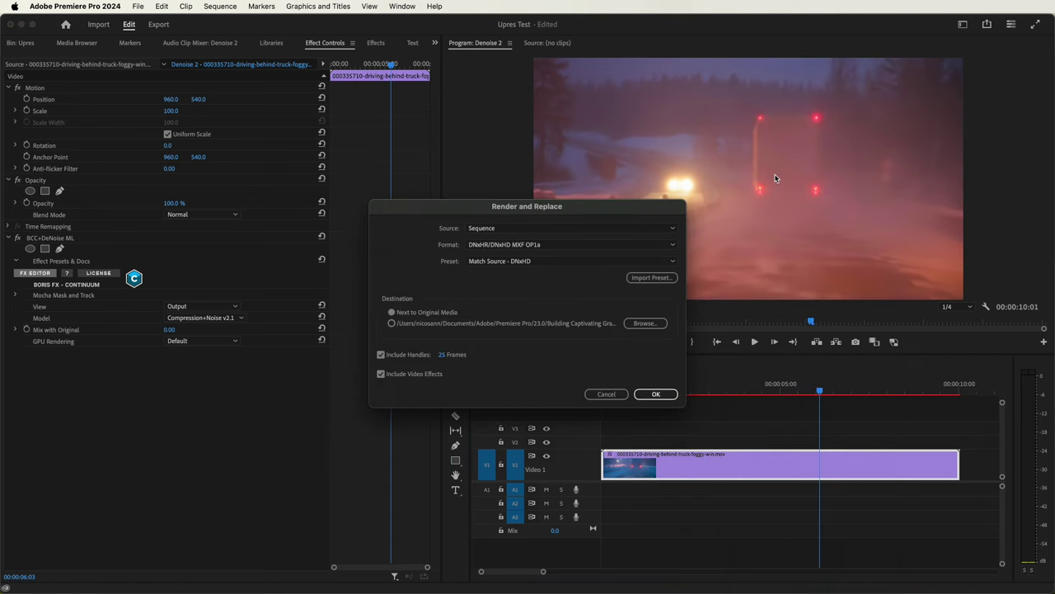